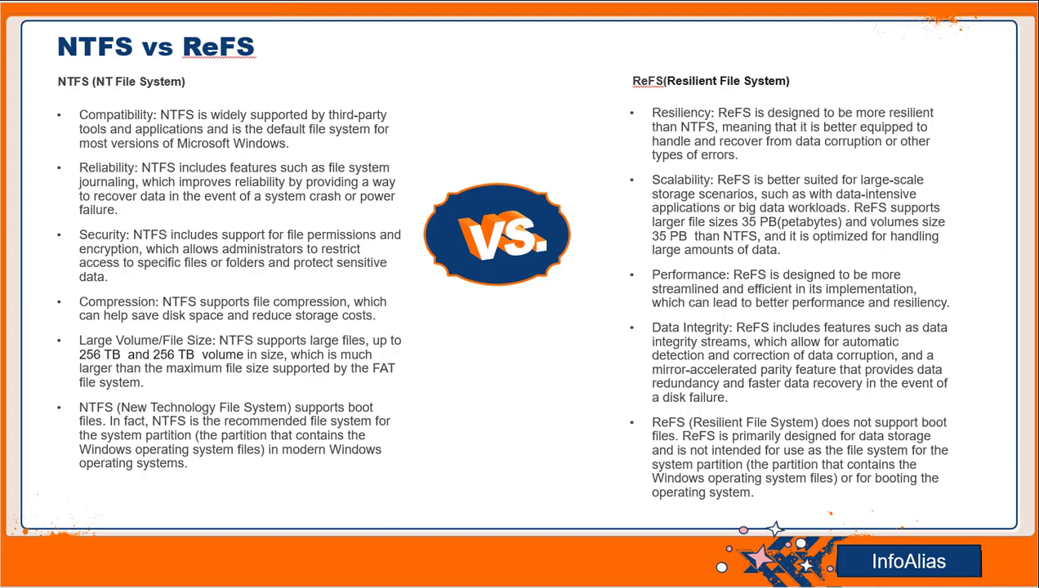
# - On the FS-SRV machine, launch Disk Management by running diskmgmt.msc
pyautogui.moveTo(447, 584)
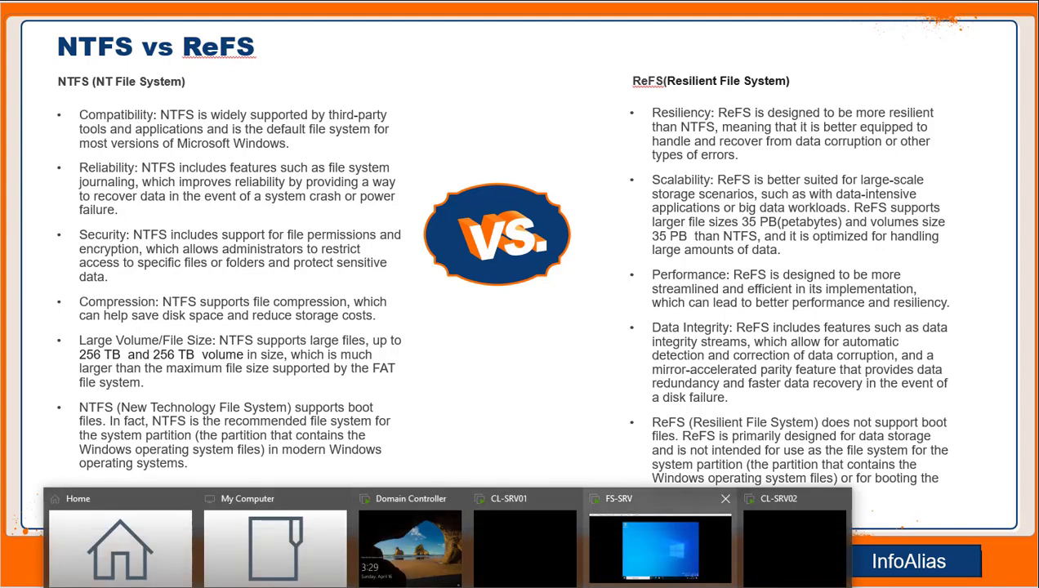
pyautogui.click(675, 561)
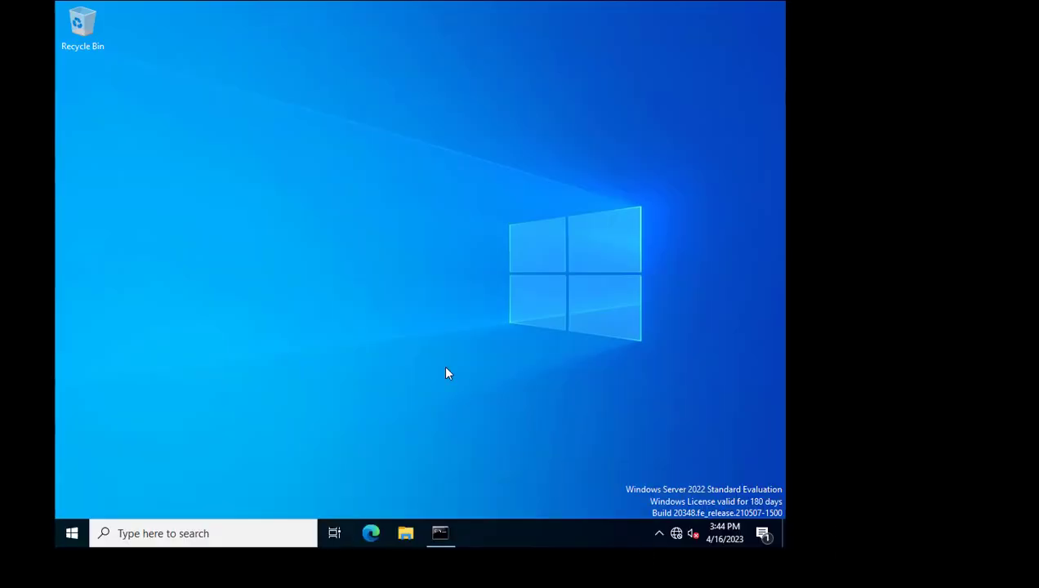
pyautogui.rightClick(69, 540)
pyautogui.click(116, 471)
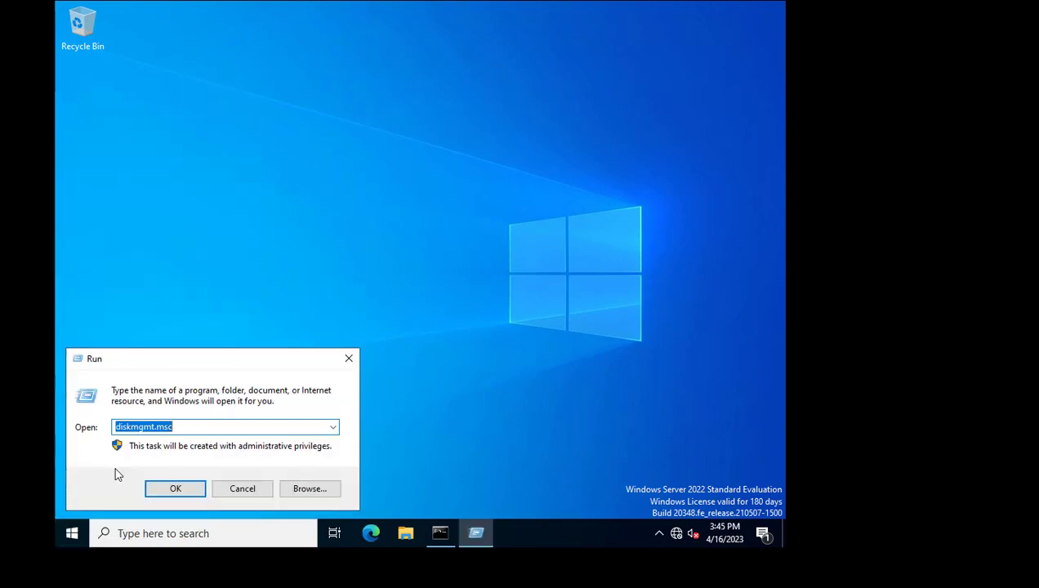
pyautogui.press('Return')
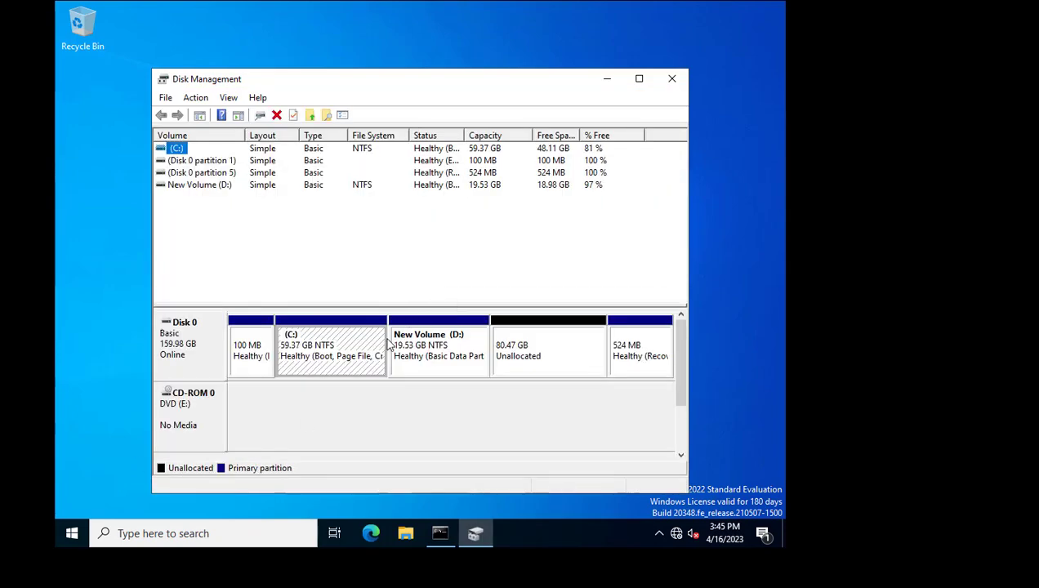
# - Create a simple volume on the 80.47 GB unallocated space with full size, letter F, formatted ReFS
pyautogui.rightClick(529, 357)
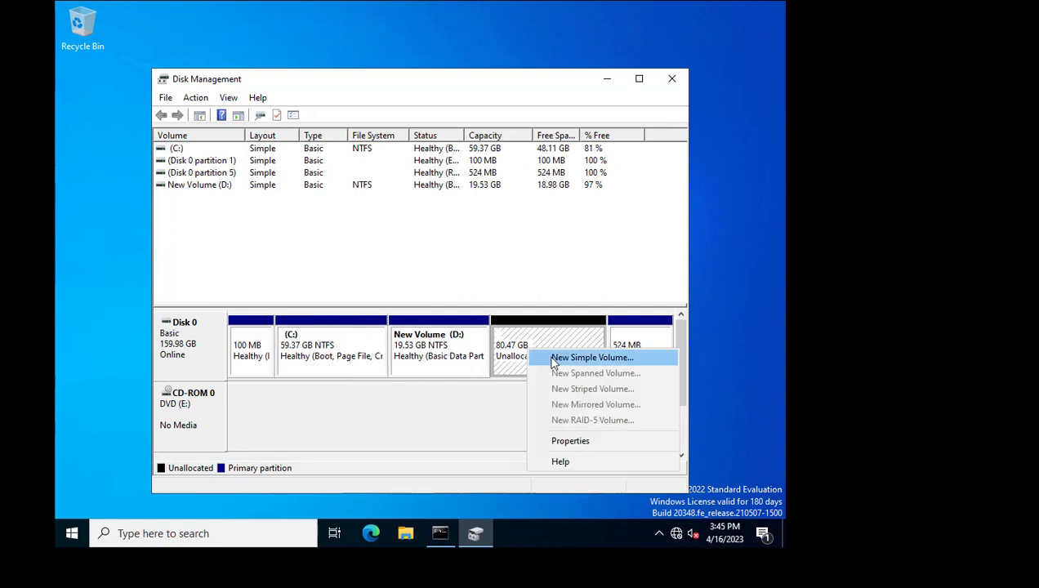
pyautogui.click(592, 357)
pyautogui.click(430, 406)
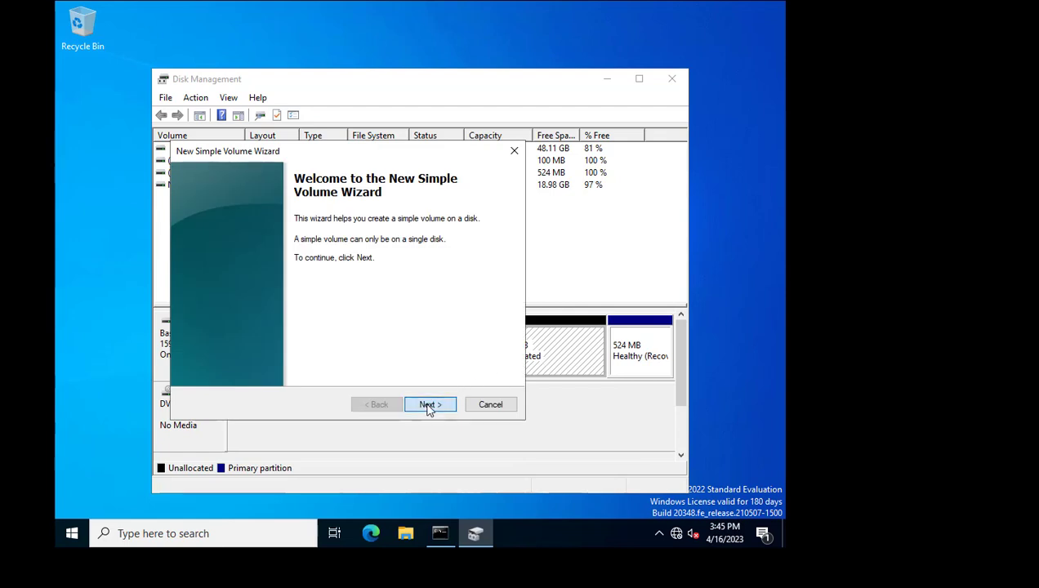
pyautogui.click(429, 404)
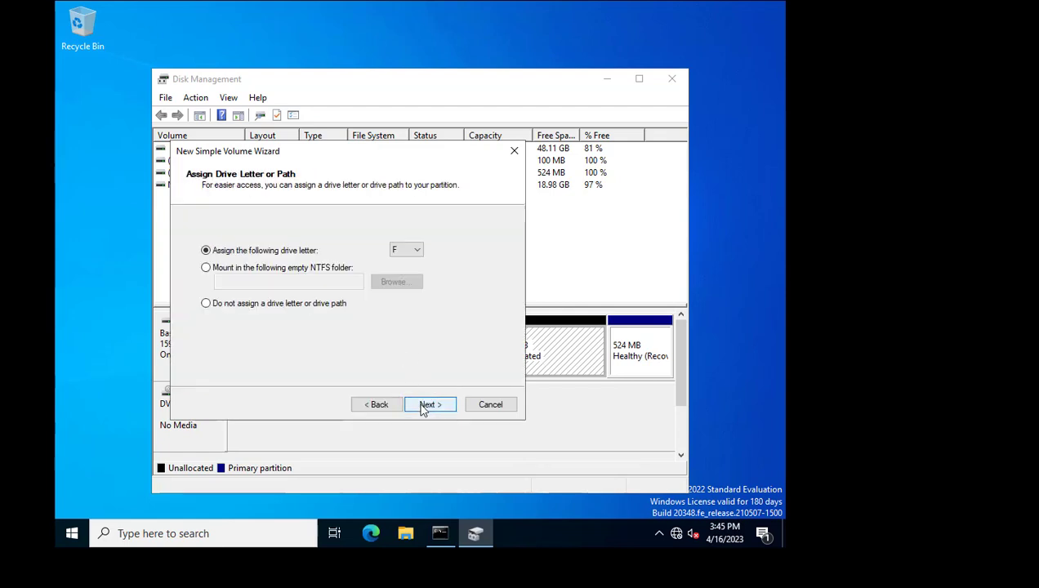
pyautogui.click(431, 406)
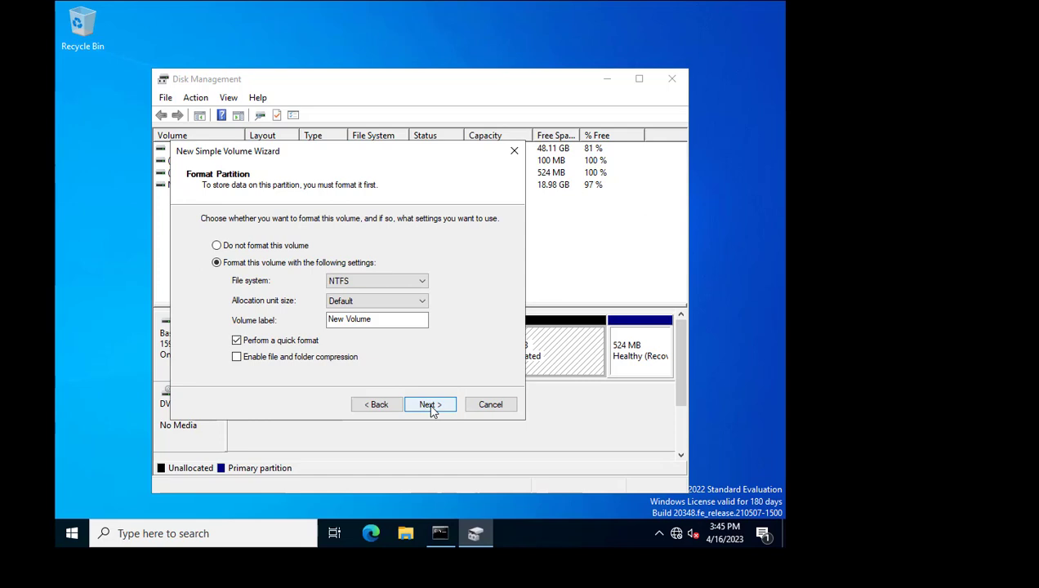
pyautogui.click(376, 281)
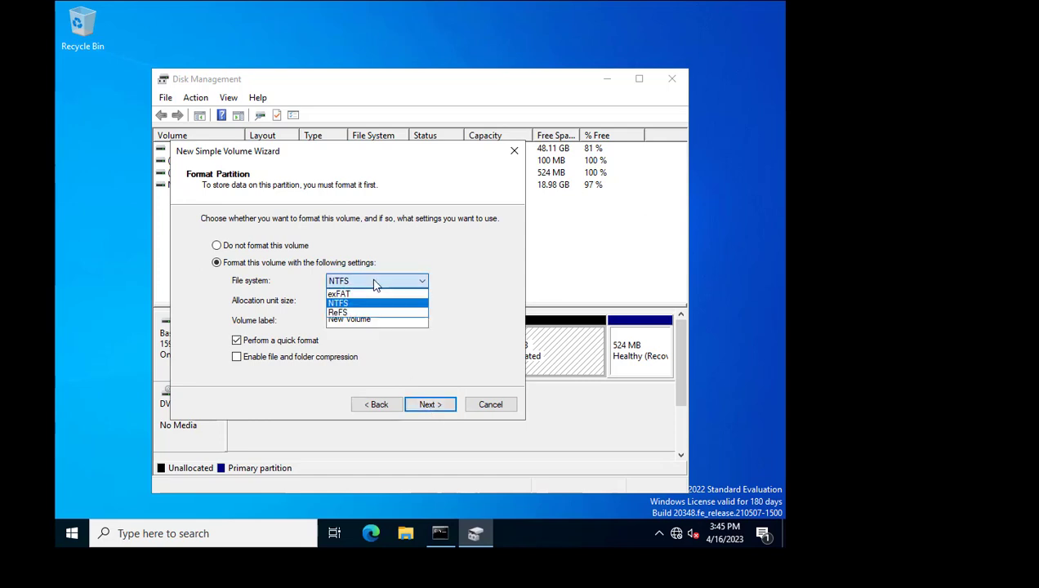
pyautogui.click(353, 313)
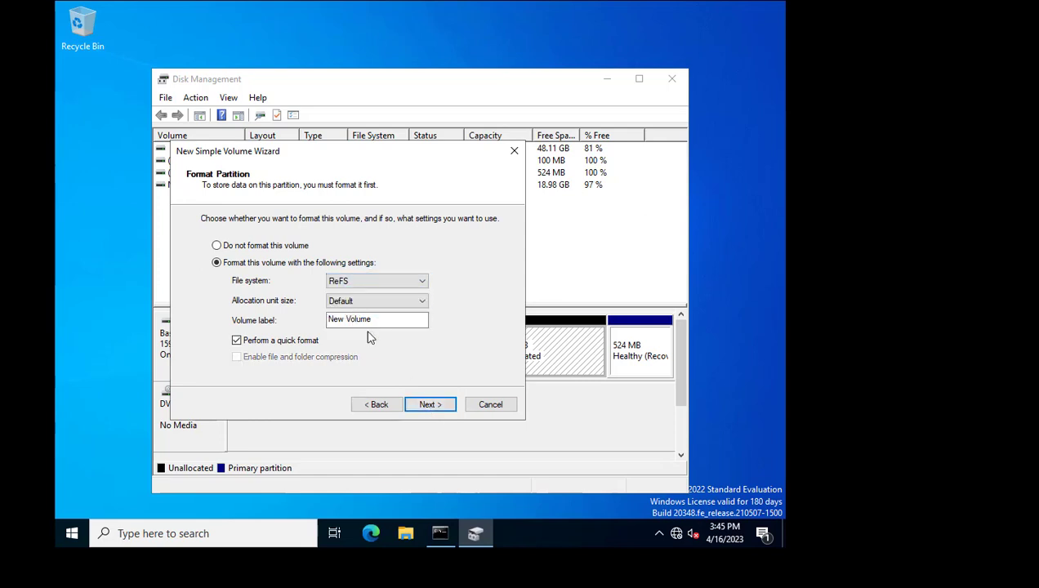
pyautogui.click(430, 405)
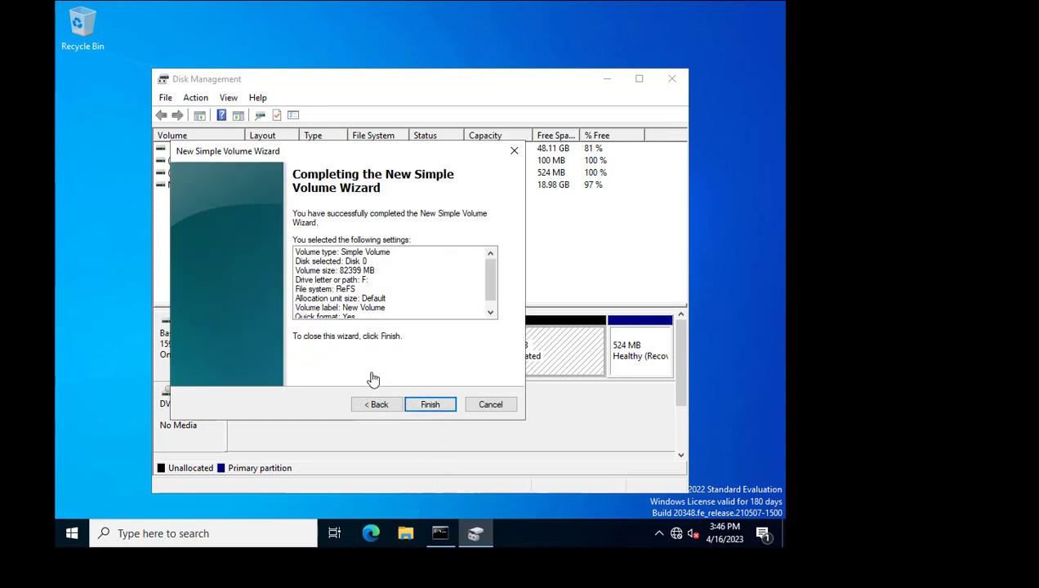
pyautogui.click(429, 405)
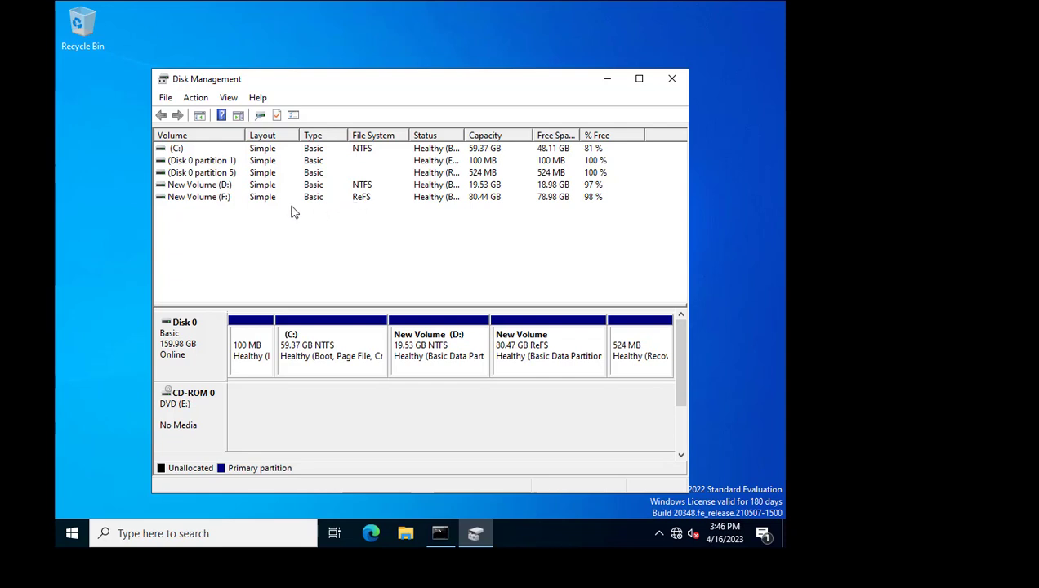
pyautogui.click(212, 203)
# - In File Explorer, add a folder named NTFS_Drive on New Volume (D:), then return to This PC
pyautogui.click(399, 533)
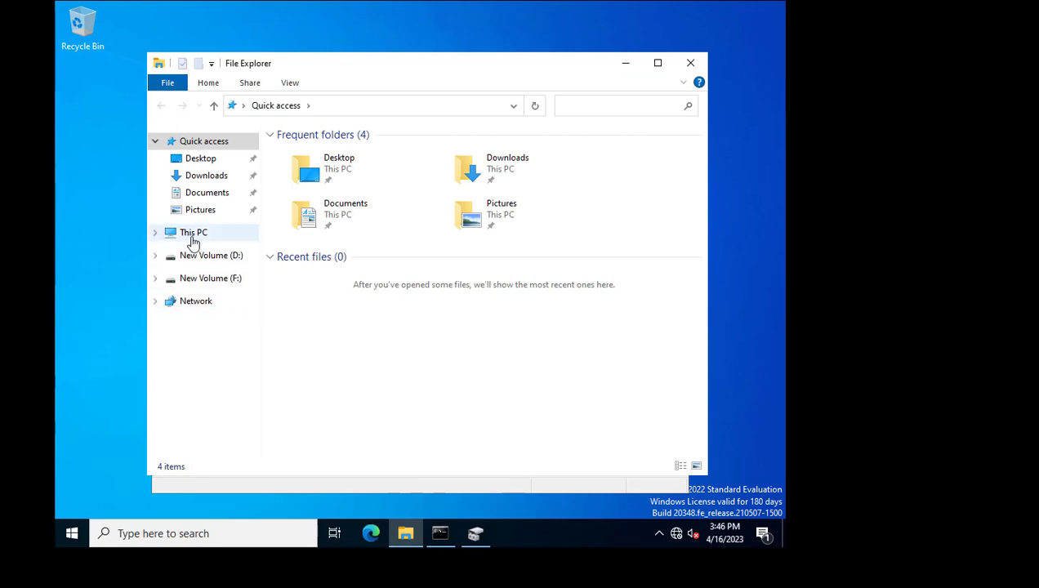
pyautogui.click(193, 233)
pyautogui.doubleClick(507, 344)
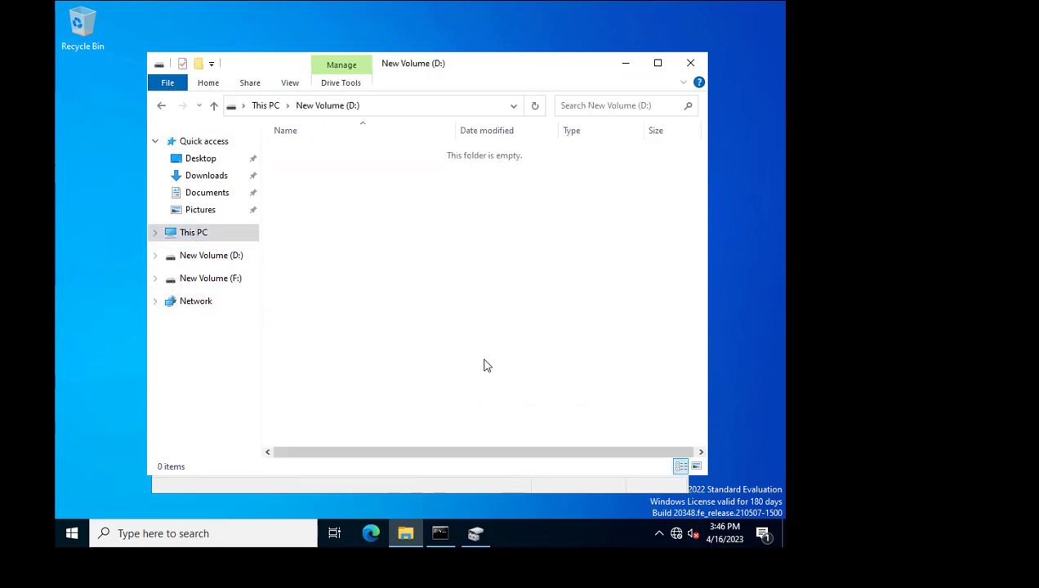
pyautogui.rightClick(352, 218)
pyautogui.moveTo(415, 390)
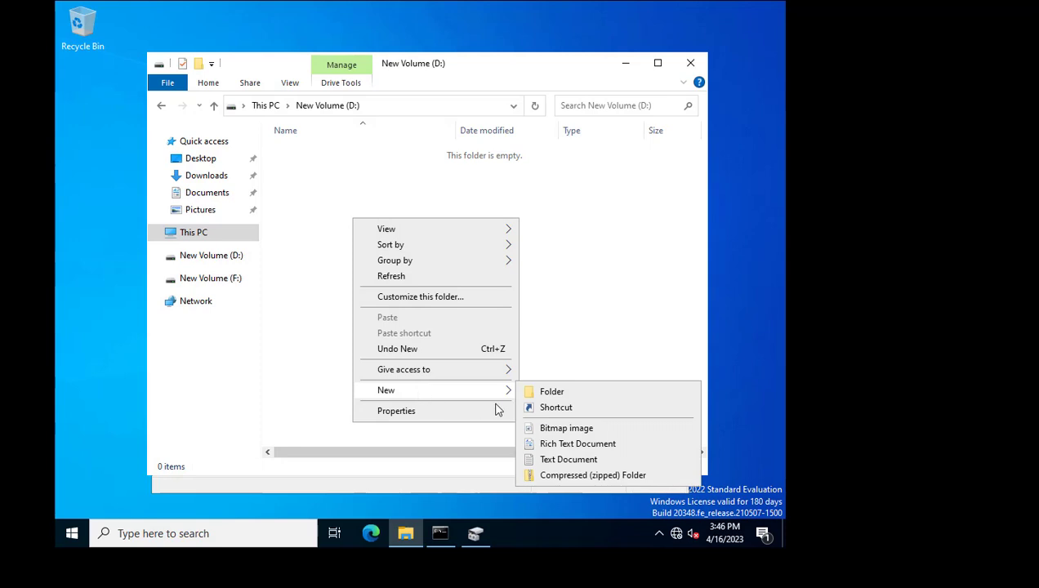
pyautogui.click(552, 393)
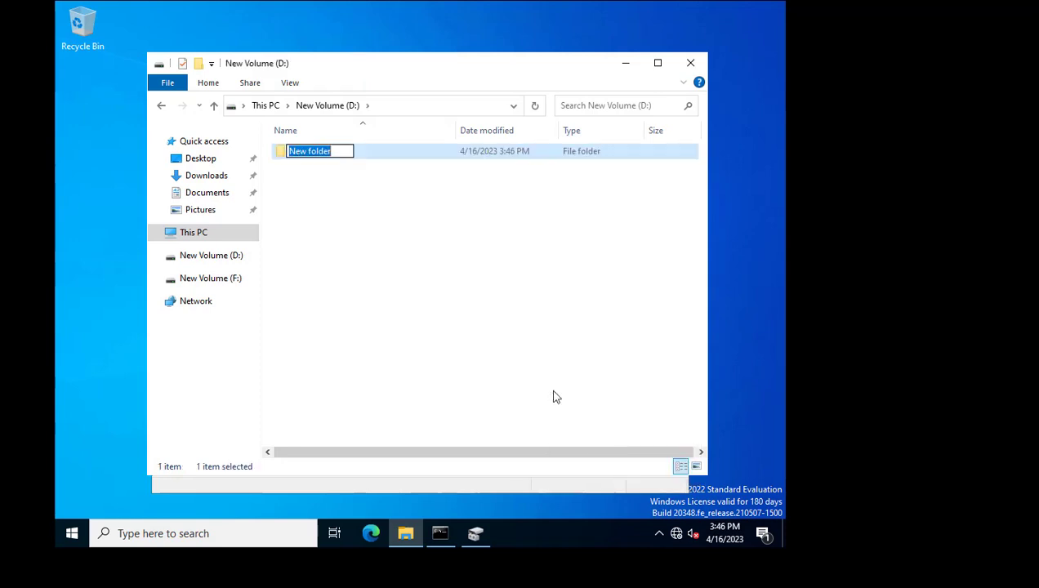
pyautogui.write('NTFS')
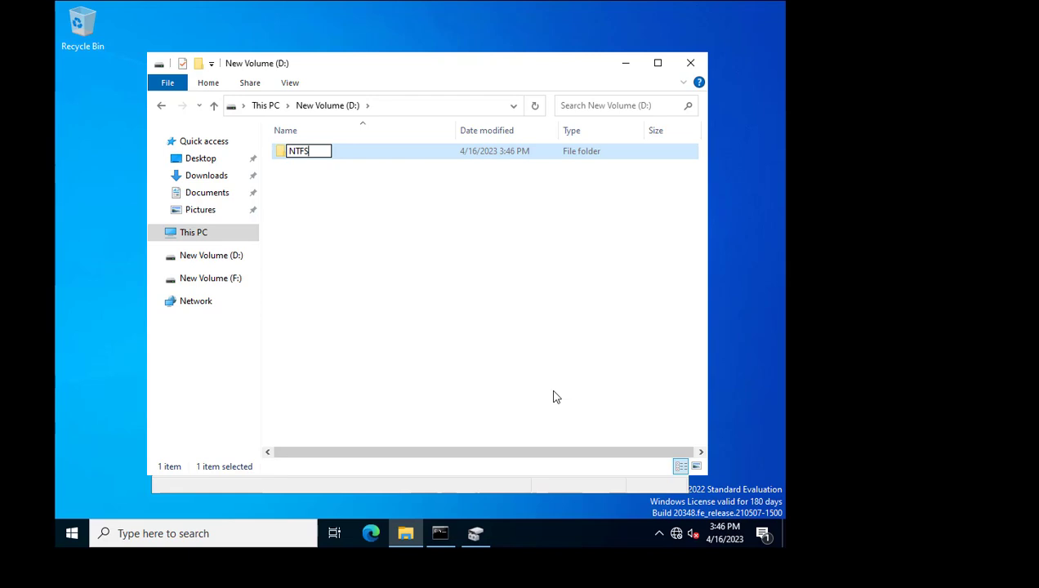
pyautogui.write('_Drive')
pyautogui.click(450, 322)
pyautogui.click(264, 106)
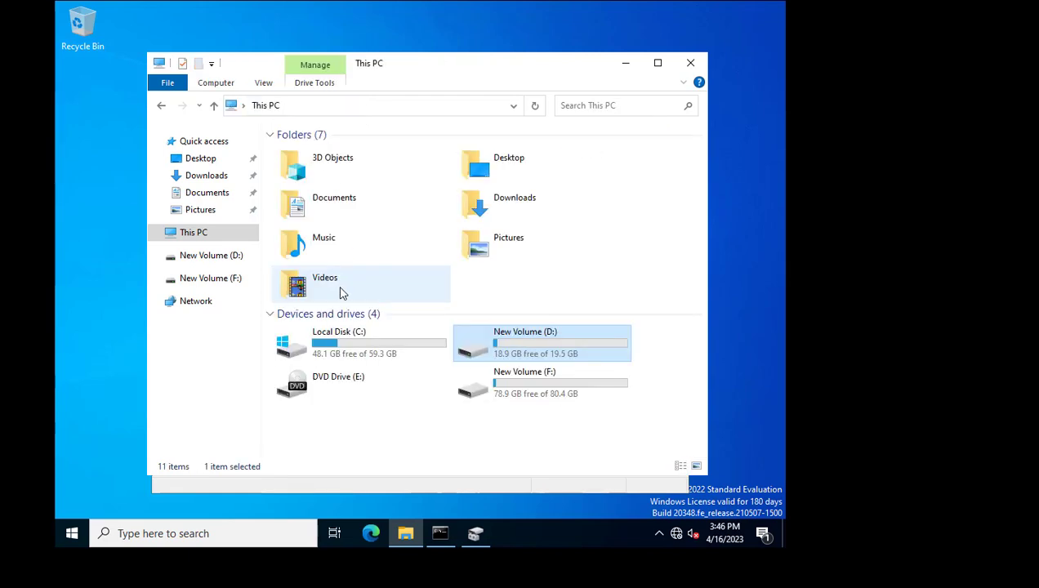
# - Add a new folder named Refs_Drive on New Volume (F:)
pyautogui.doubleClick(552, 395)
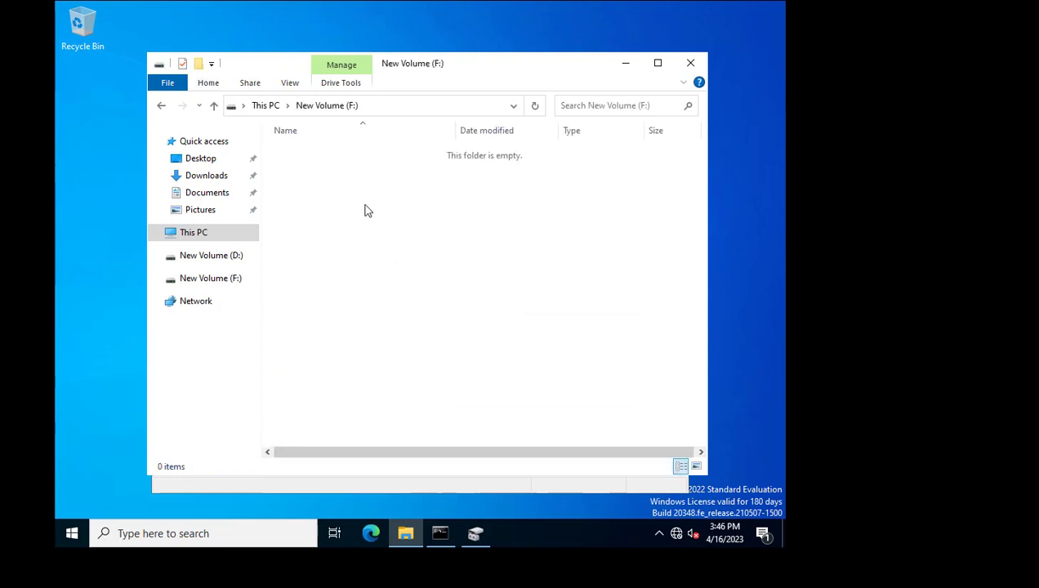
pyautogui.rightClick(391, 202)
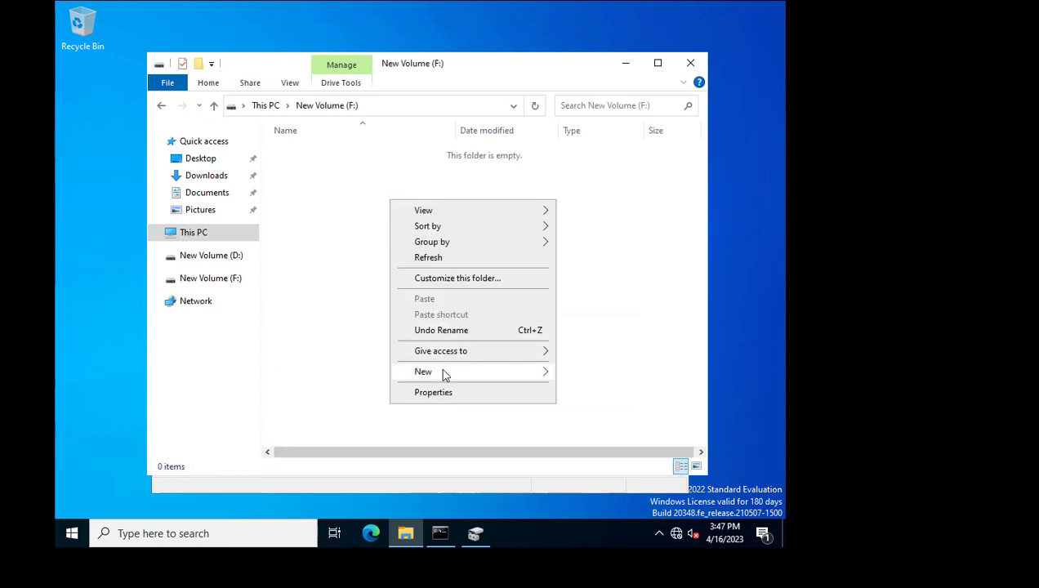
pyautogui.moveTo(443, 374)
pyautogui.click(585, 373)
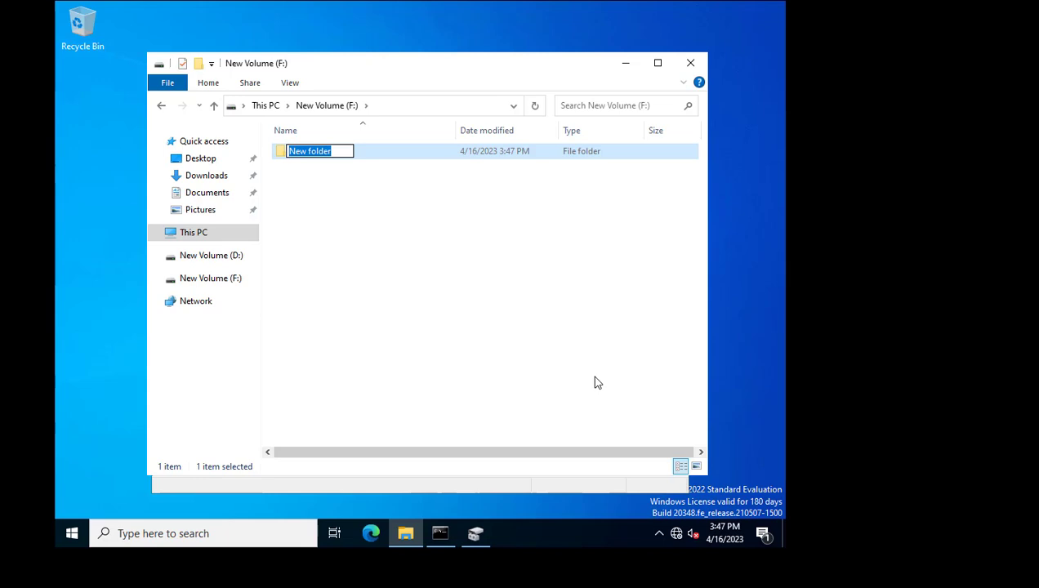
pyautogui.write('Refs_Drive')
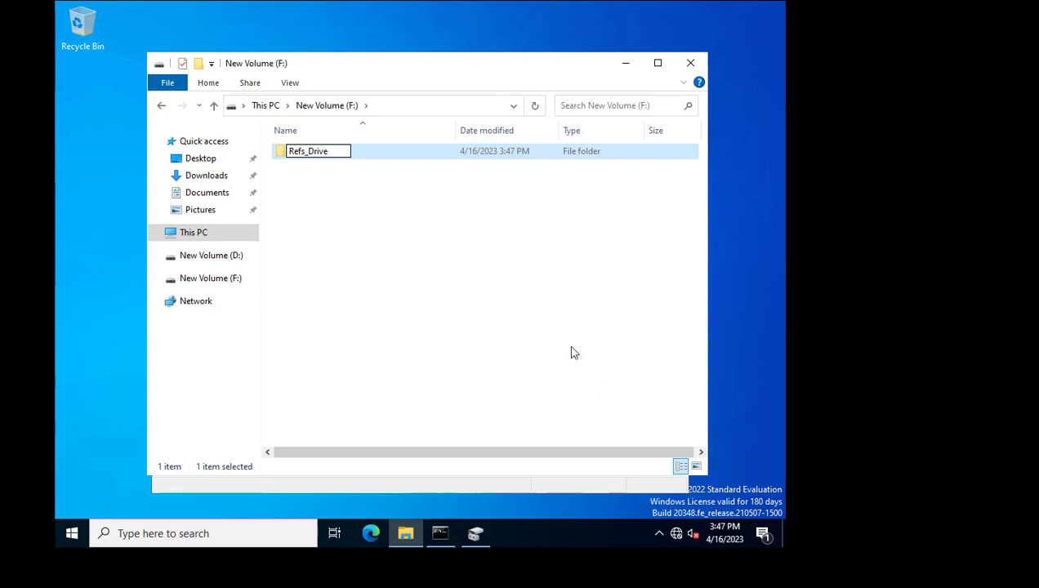
pyautogui.click(418, 282)
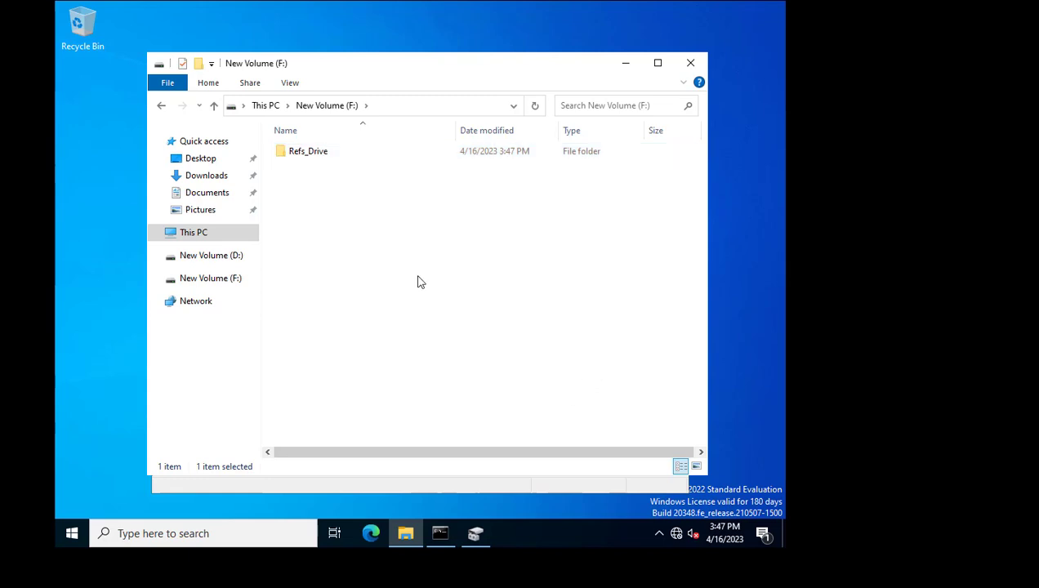
# - Launch File Server Resource Manager from Windows Administrative Tools
pyautogui.click(72, 535)
pyautogui.click(207, 260)
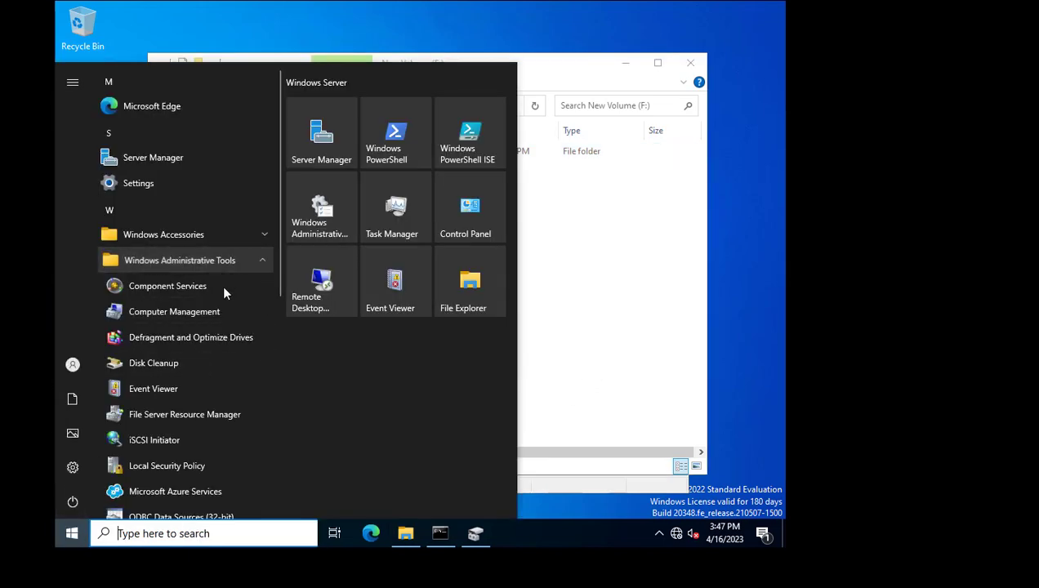
pyautogui.click(193, 417)
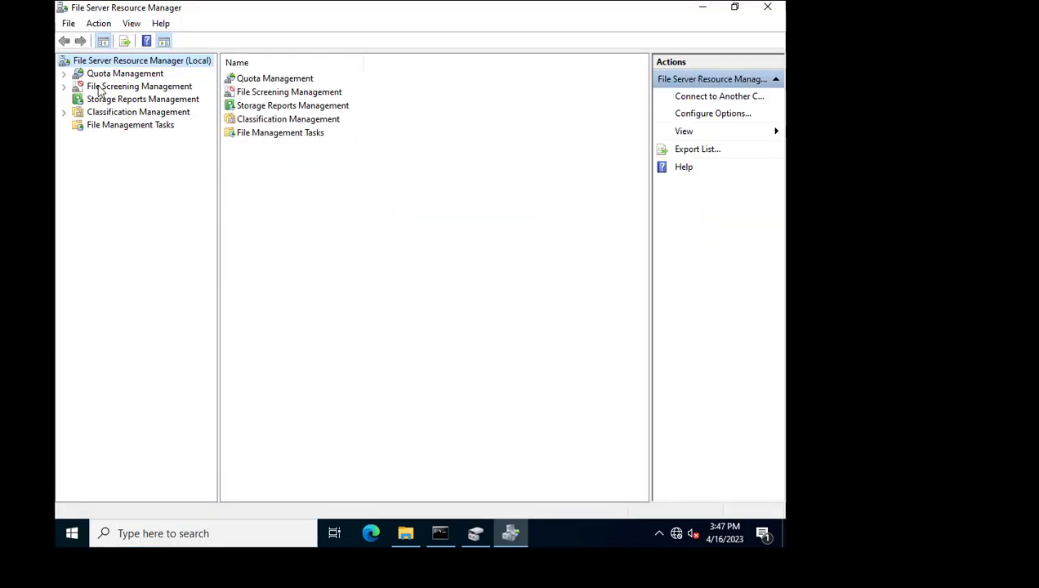
# - Under Quota Management, start creating a new quota from the Quotas node
pyautogui.doubleClick(106, 75)
pyautogui.click(114, 88)
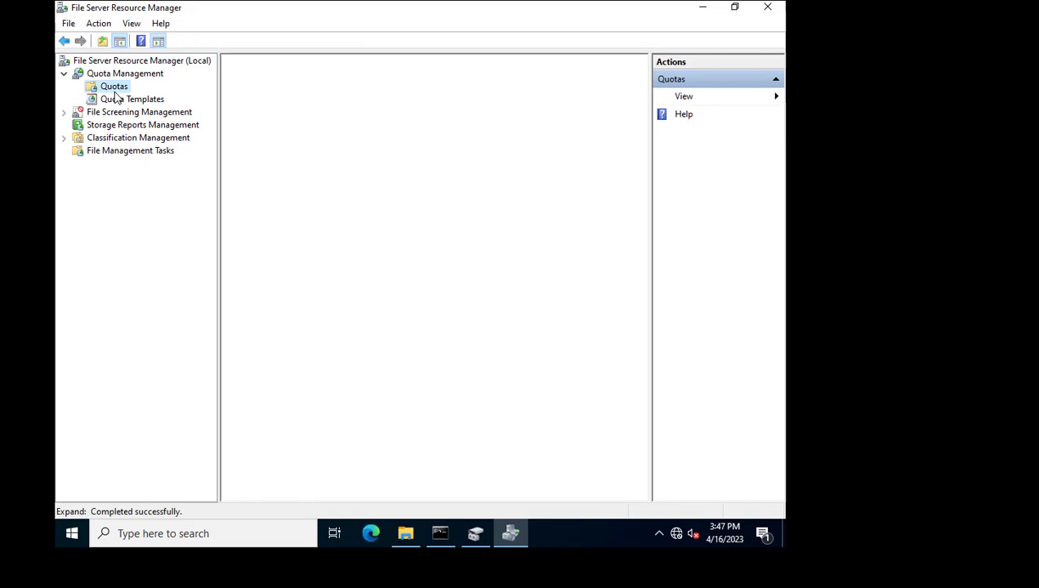
pyautogui.rightClick(108, 93)
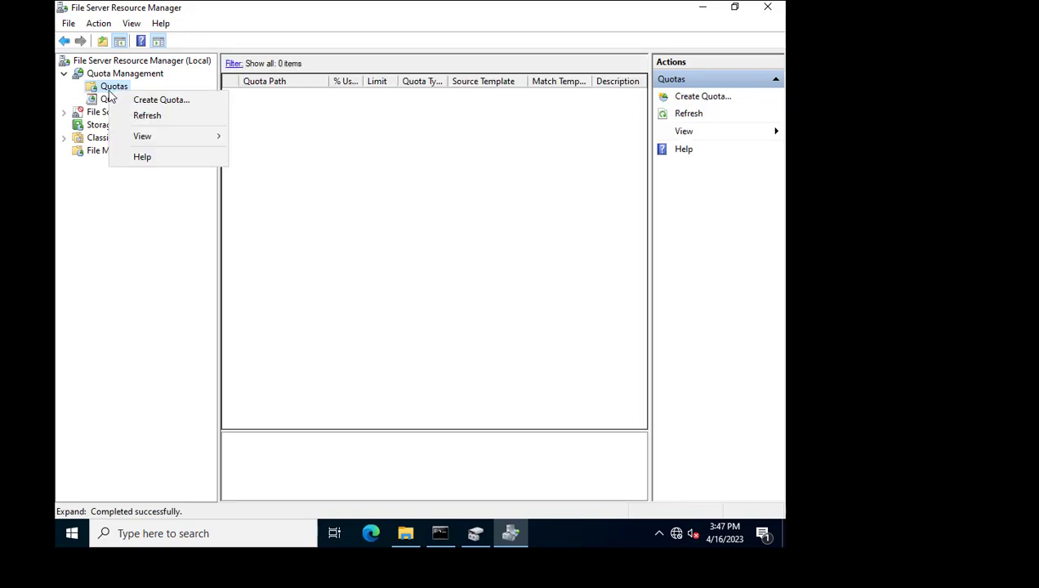
pyautogui.click(161, 101)
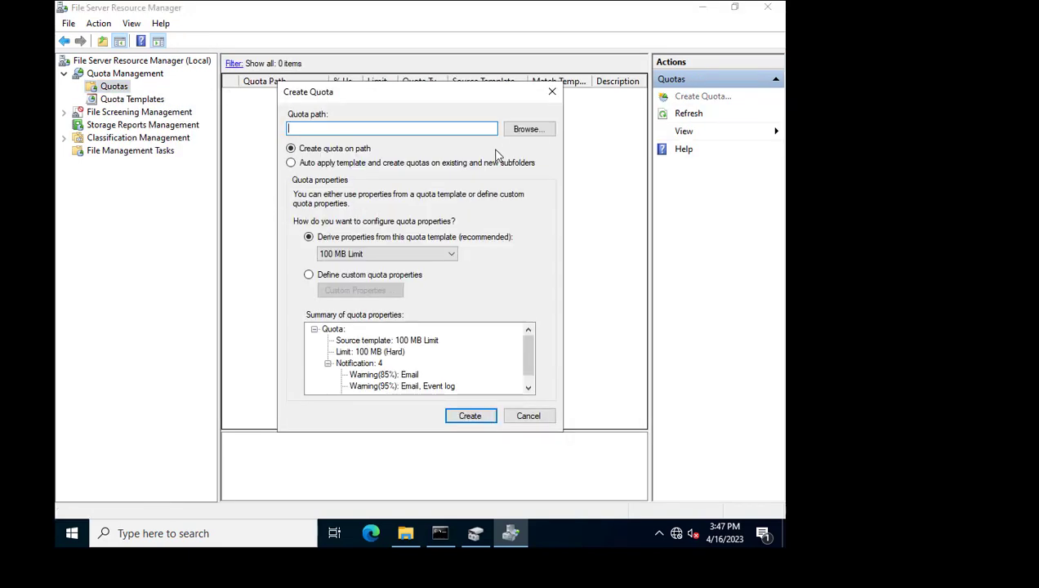
# - Set the quota path to D:\NTFS_Drive
pyautogui.click(521, 131)
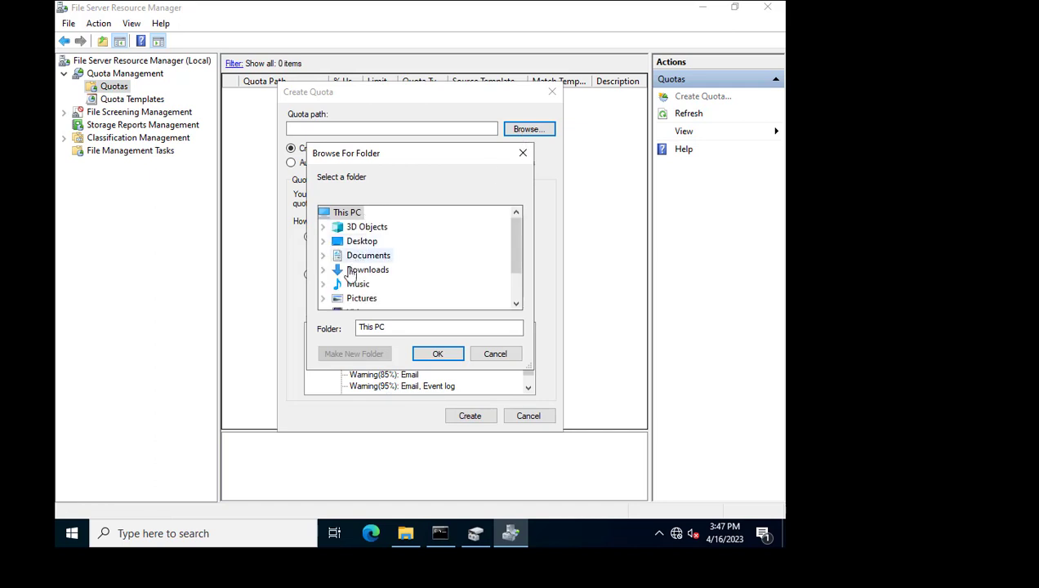
pyautogui.scroll(-1, 351, 278)
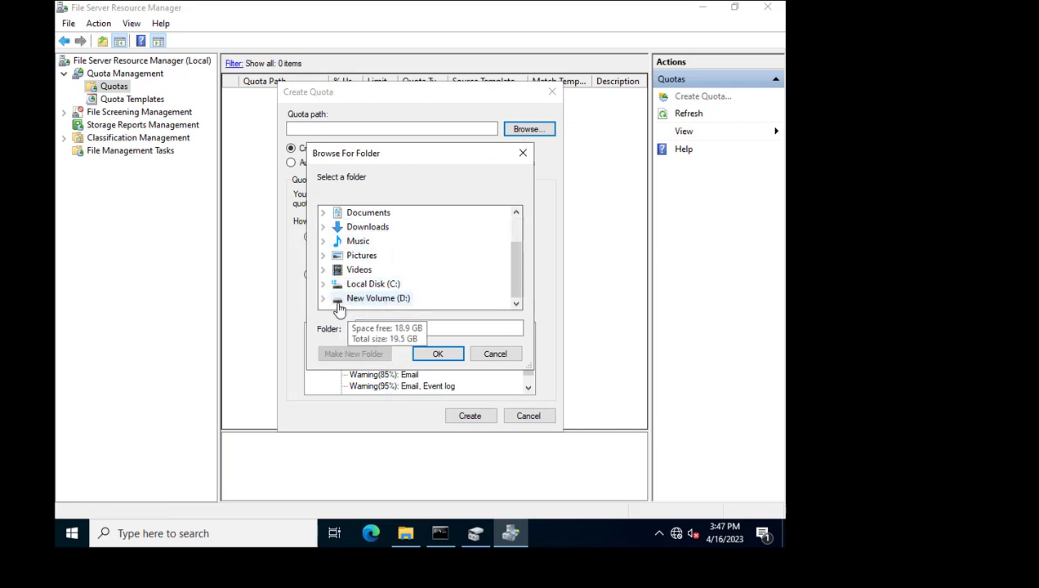
pyautogui.click(324, 301)
pyautogui.click(379, 299)
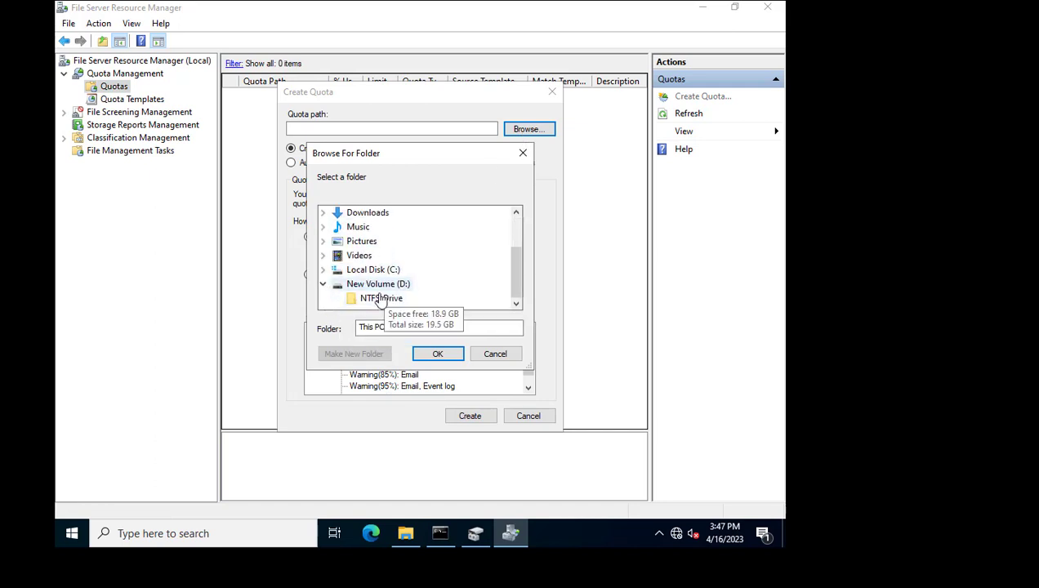
pyautogui.click(438, 354)
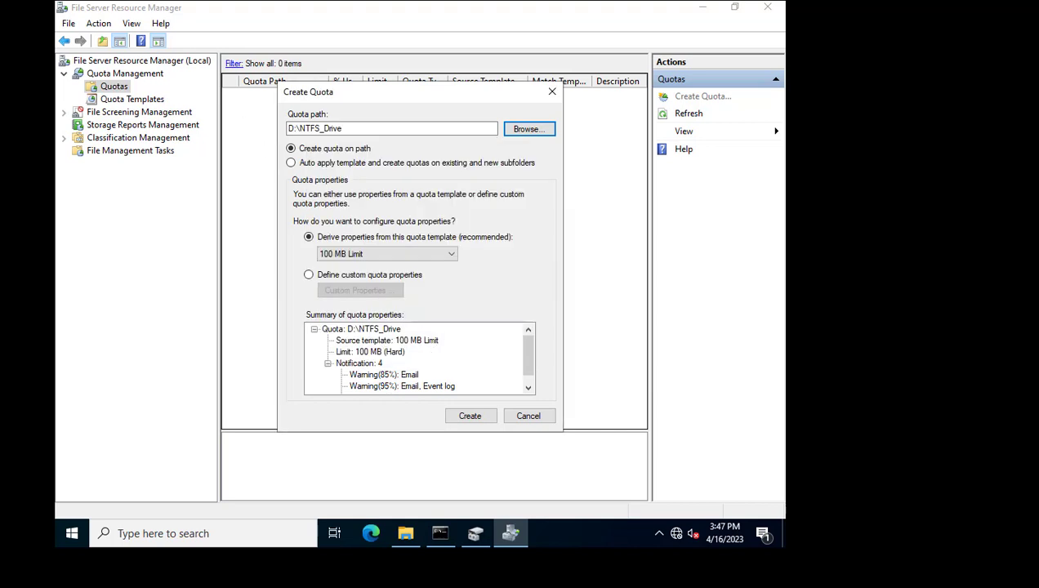
# - Cancel the folder picker and the Create Quota dialog, leaving no quota created
pyautogui.click(527, 129)
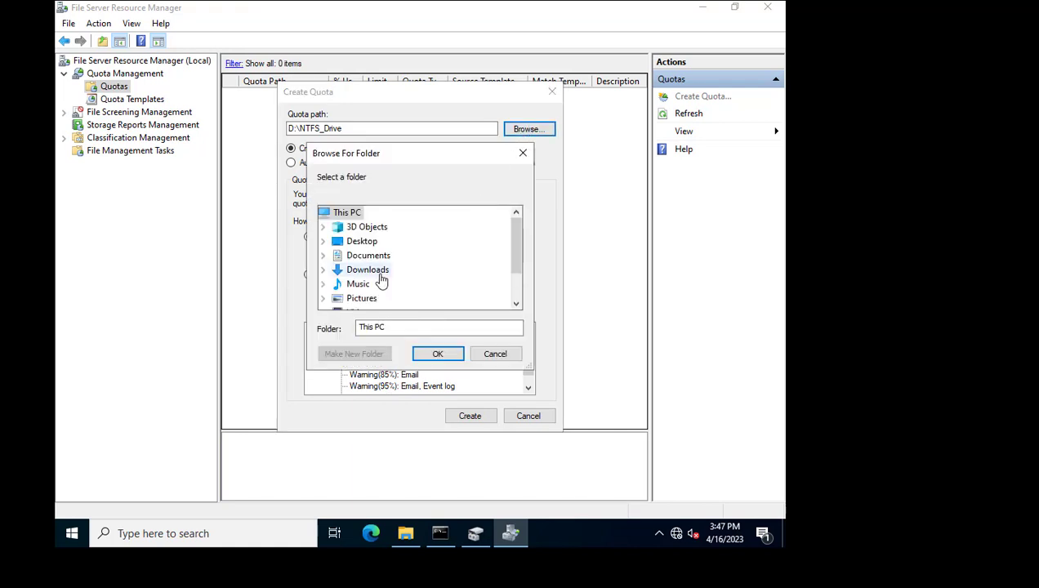
pyautogui.scroll(-2, 376, 281)
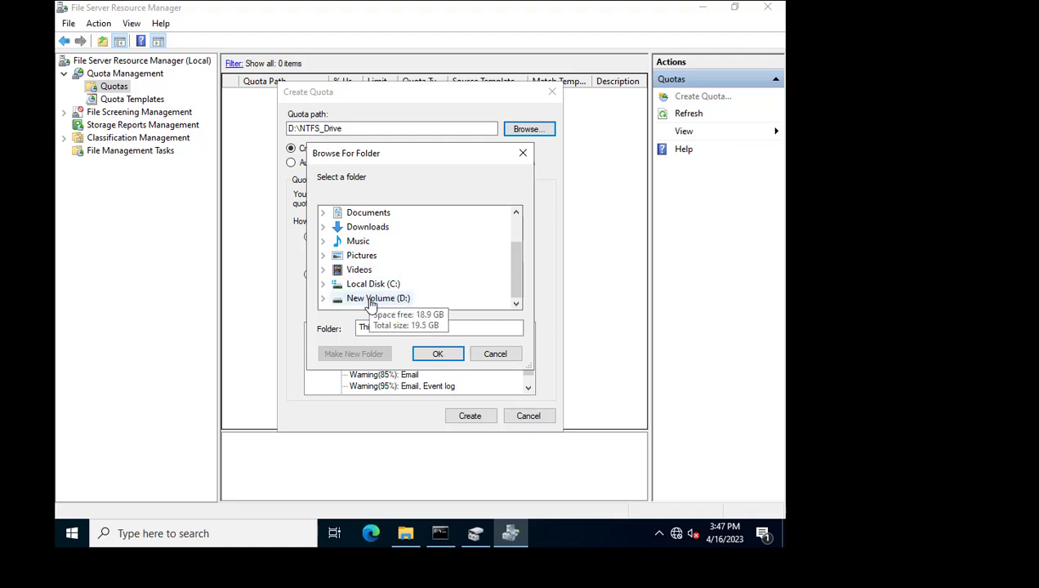
pyautogui.scroll(1, 420, 294)
pyautogui.scroll(-1, 419, 295)
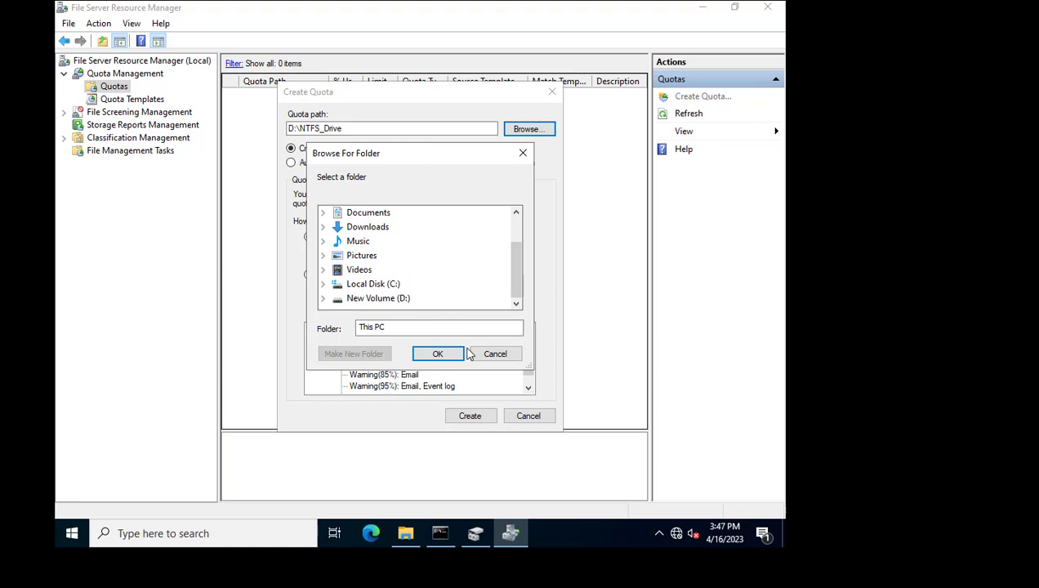
pyautogui.click(494, 357)
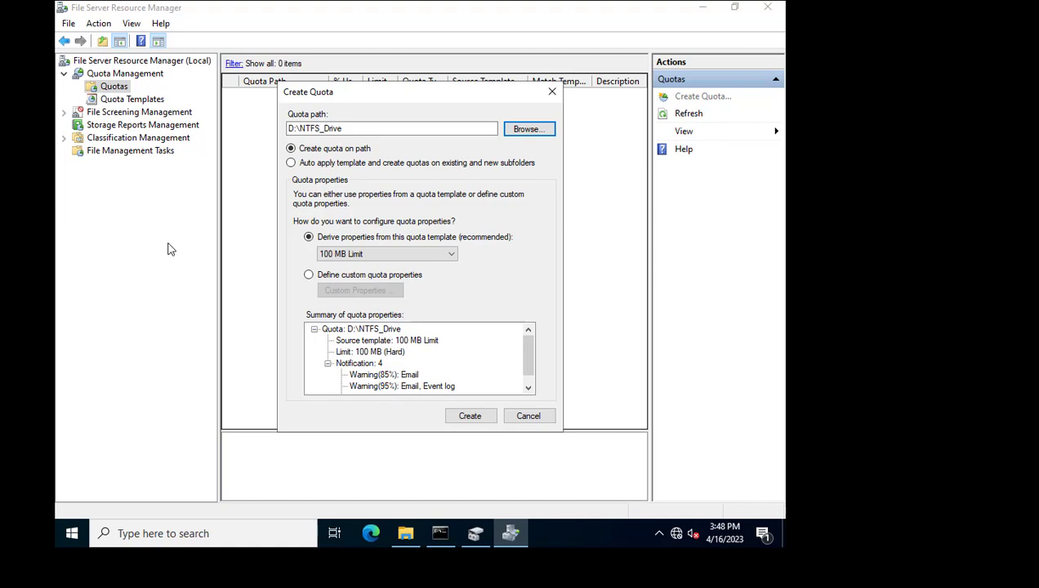
pyautogui.click(529, 417)
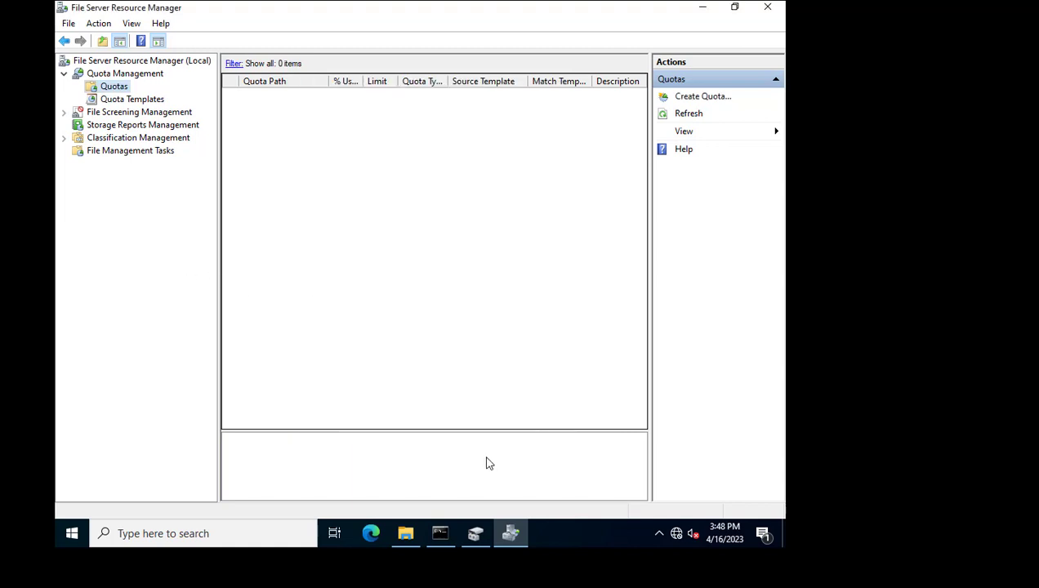
# - Close File Server Resource Manager and open New Volume (D:) in File Explorer
pyautogui.click(768, 8)
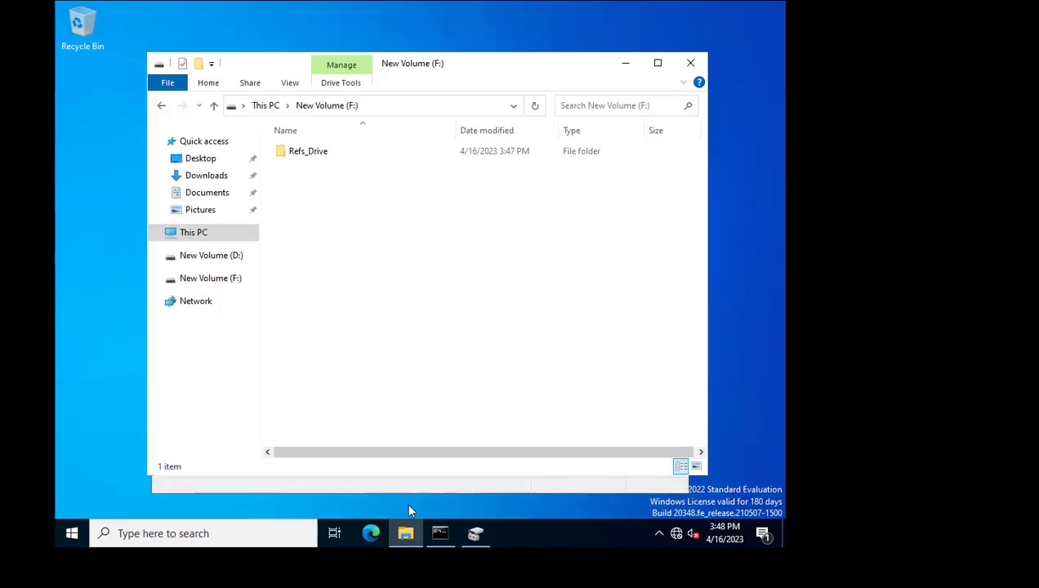
pyautogui.click(266, 105)
pyautogui.doubleClick(523, 343)
# - Review NTFS_Drive's properties and Security permissions, closing the dialog without changes
pyautogui.rightClick(309, 152)
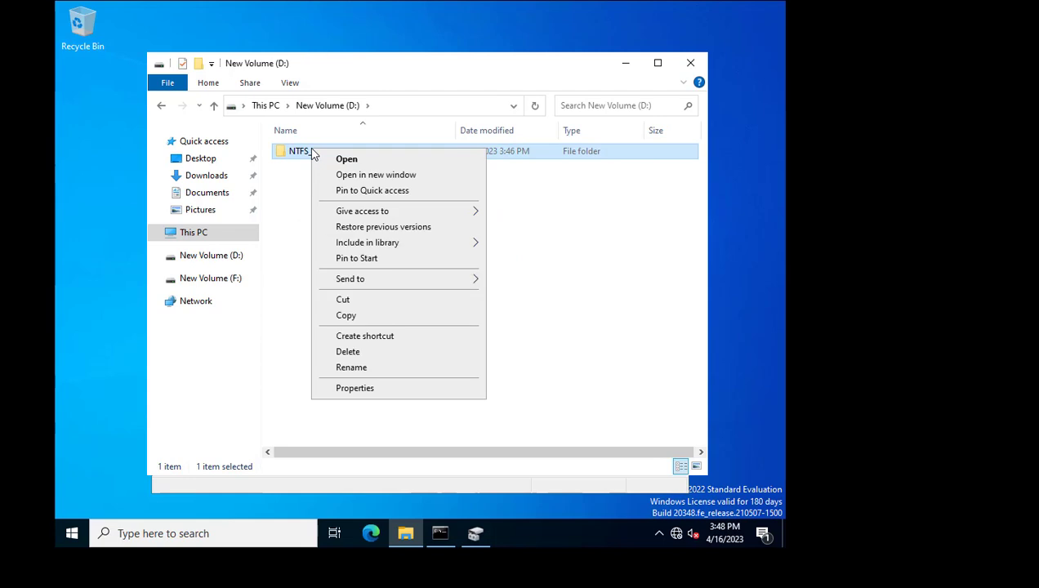
pyautogui.click(355, 389)
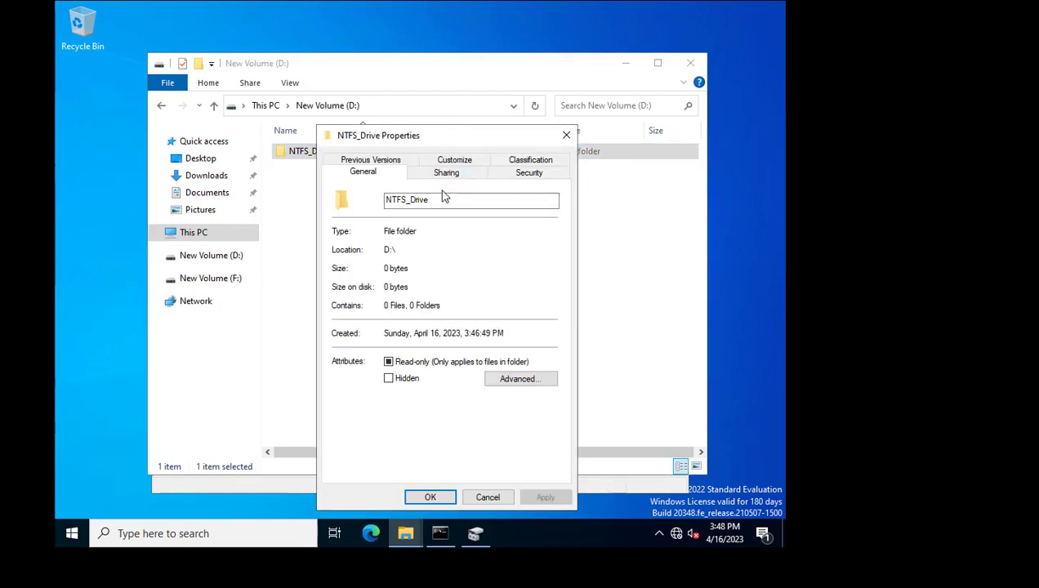
pyautogui.click(527, 175)
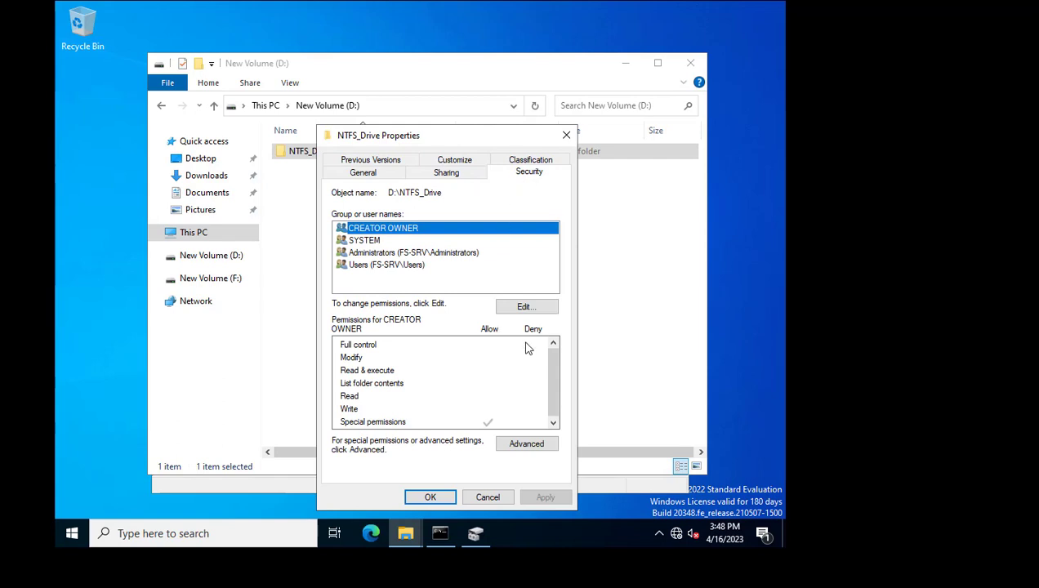
pyautogui.click(488, 497)
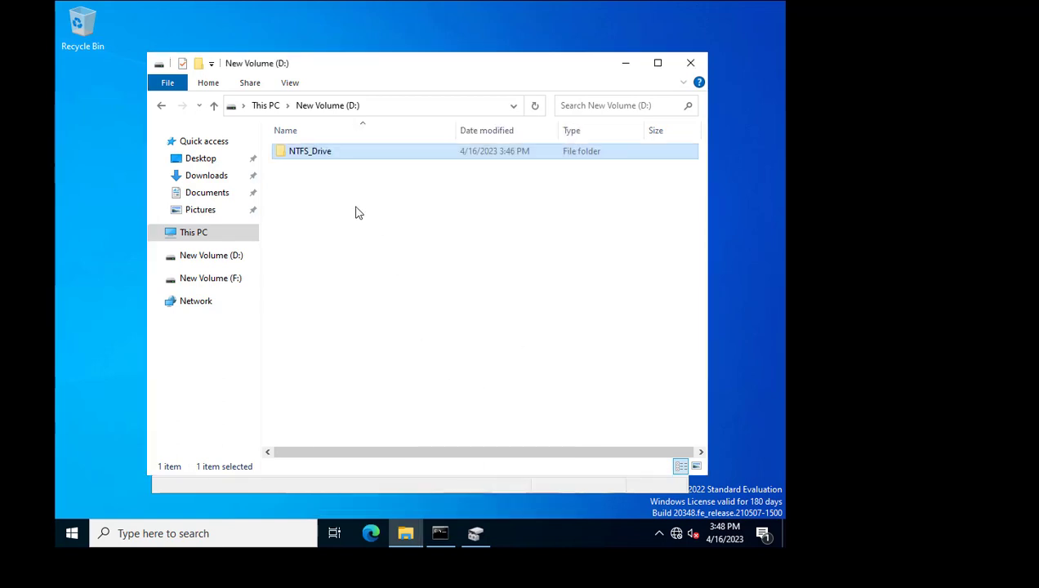
pyautogui.click(266, 105)
# - On New Volume (F:), review Refs_Drive's properties and Security permissions, closing without changes
pyautogui.doubleClick(502, 391)
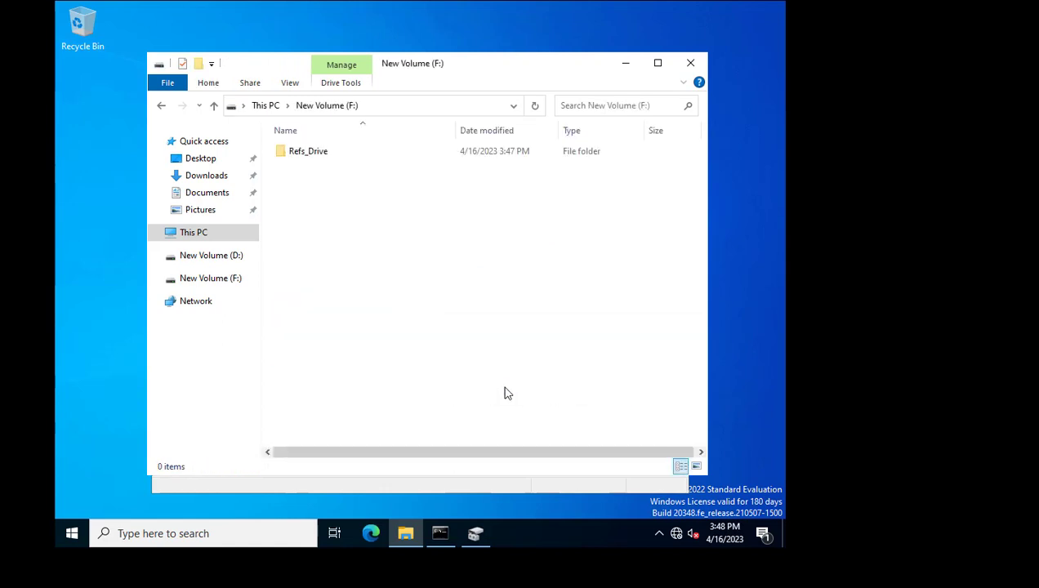
pyautogui.rightClick(305, 151)
pyautogui.click(348, 388)
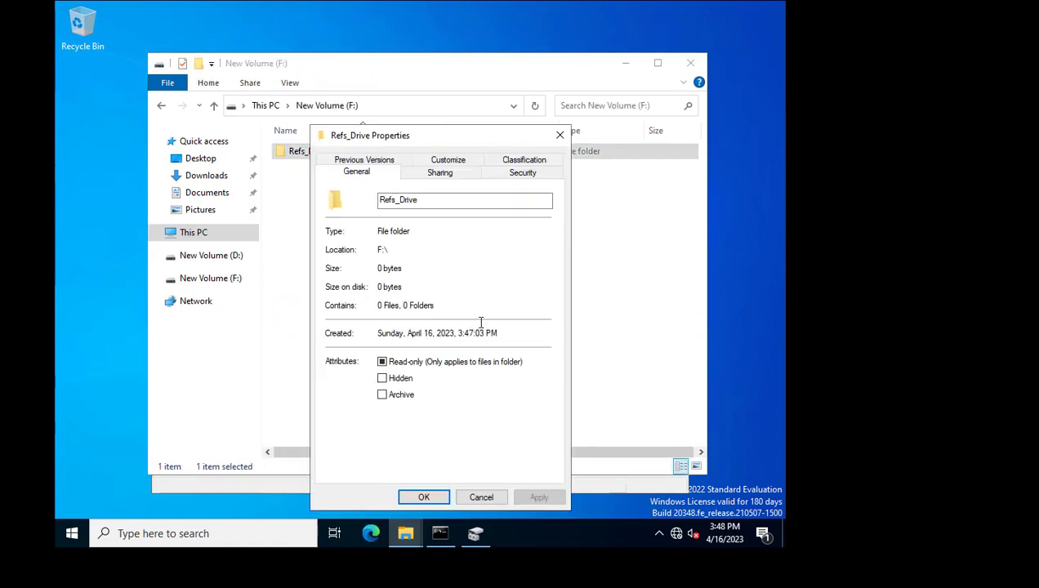
pyautogui.click(522, 175)
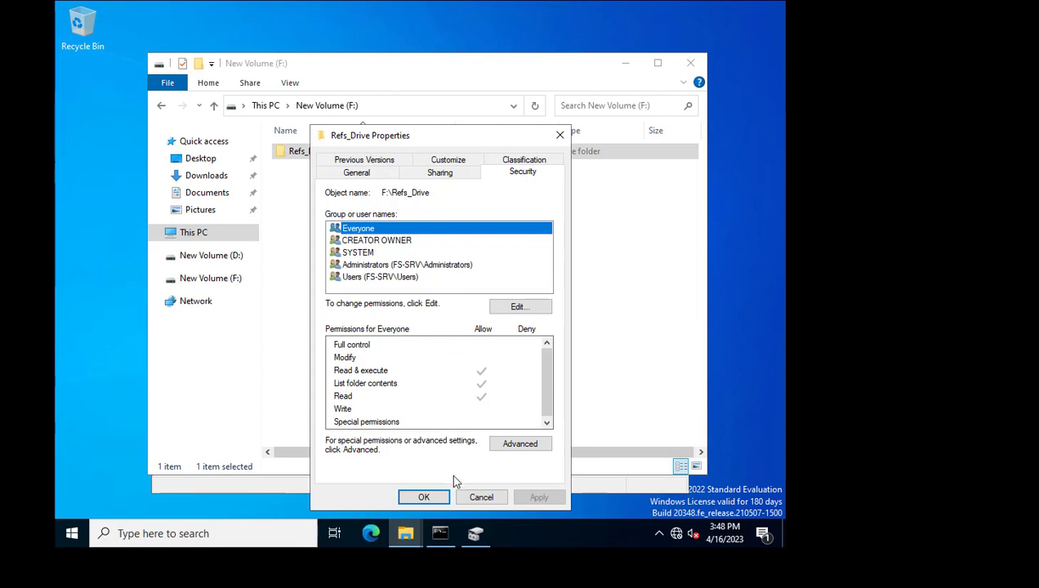
pyautogui.click(297, 234)
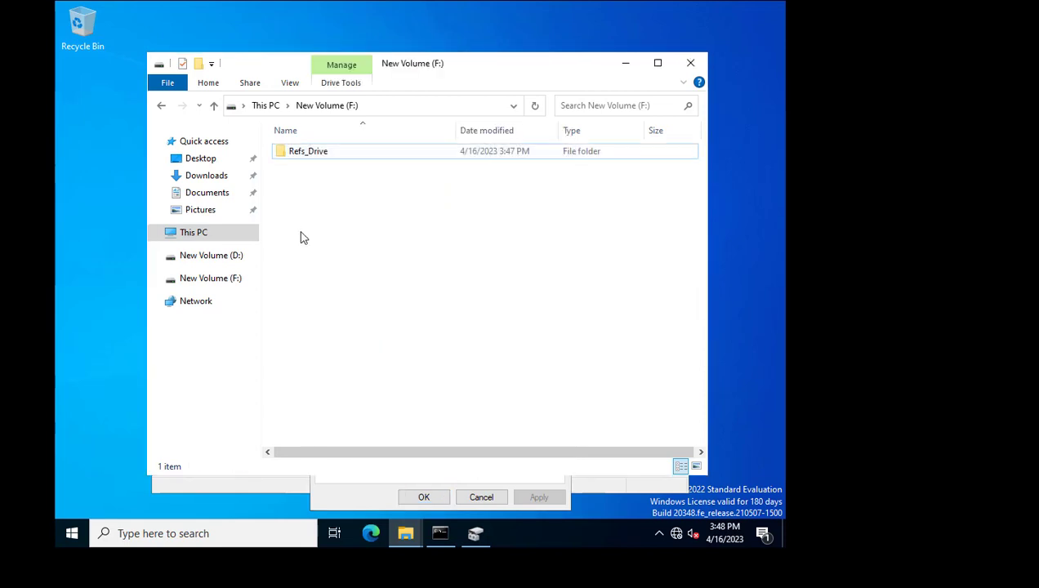
pyautogui.click(481, 497)
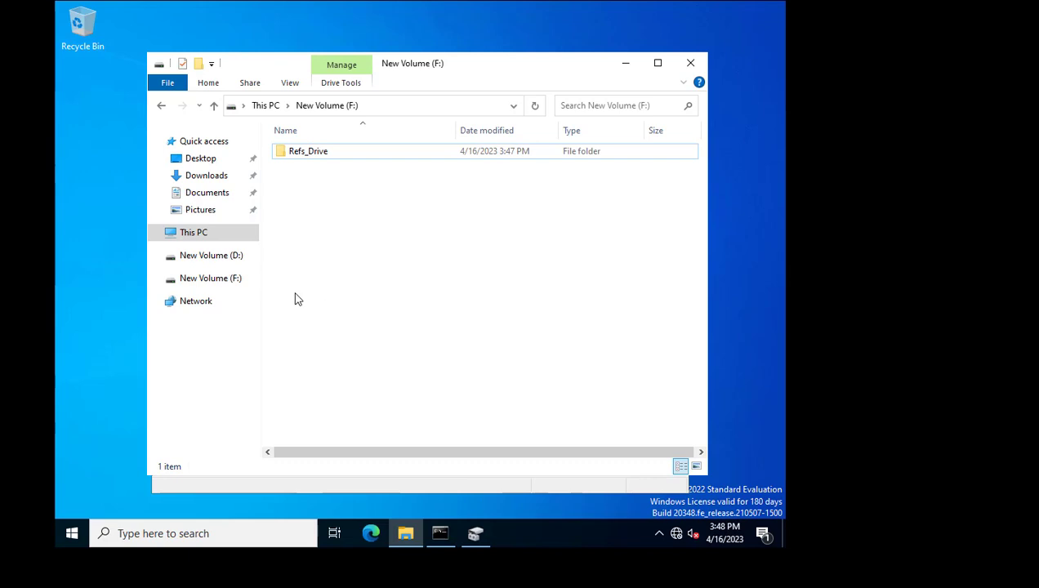
pyautogui.click(219, 279)
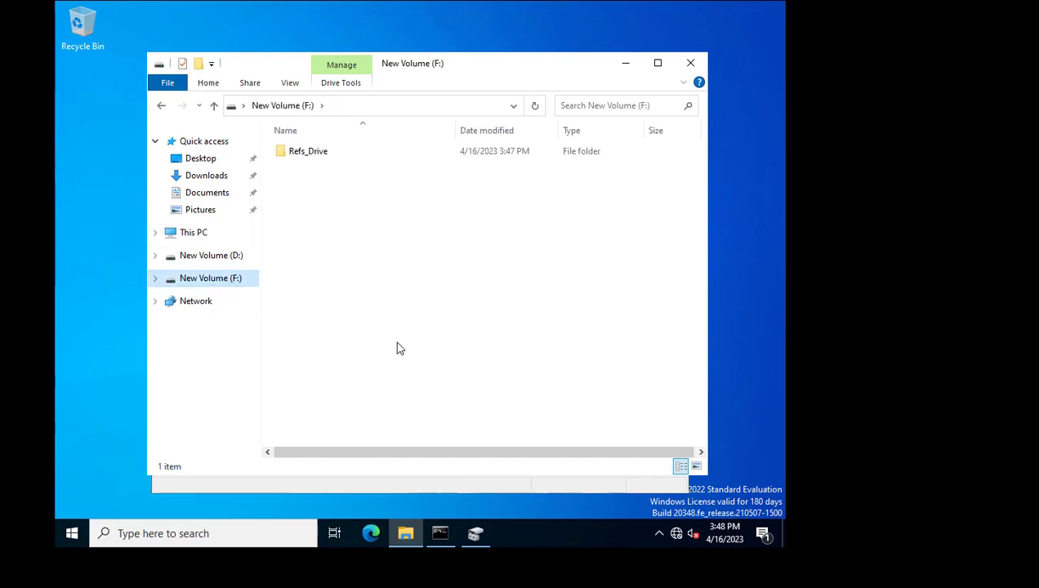